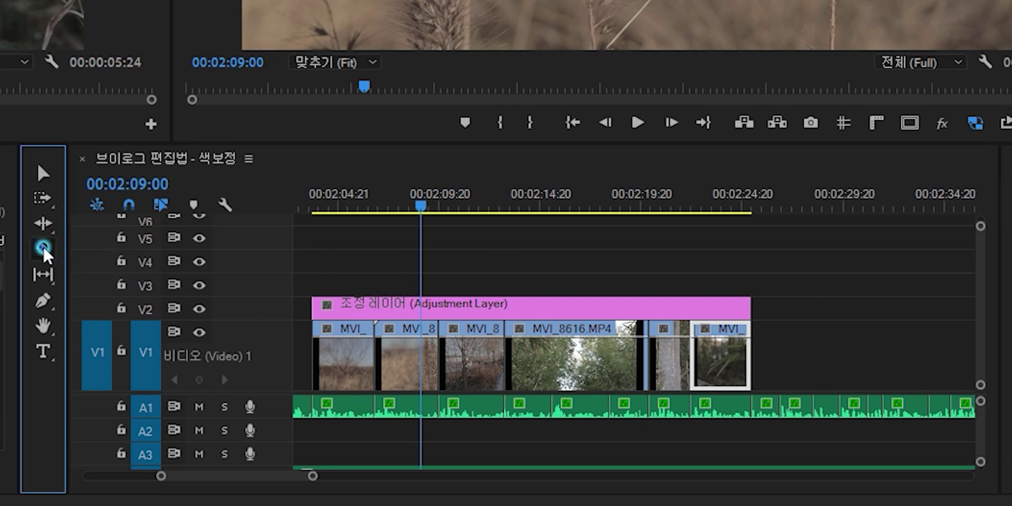
Step: Split the adjustment layer on V2 at the start of the MVI_8616.MP4 clip and return to the Selection tool
left_click(503, 304)
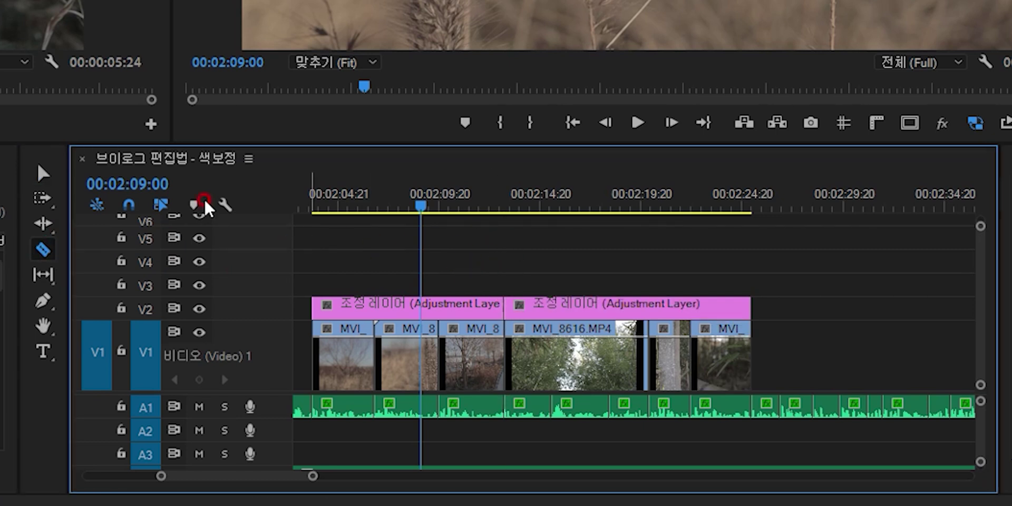
left_click(49, 170)
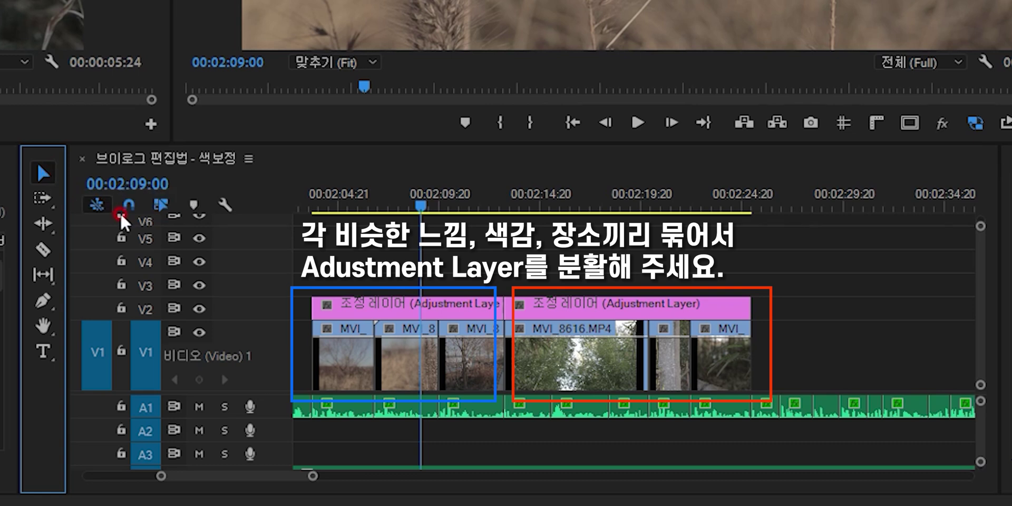
left_click(412, 285)
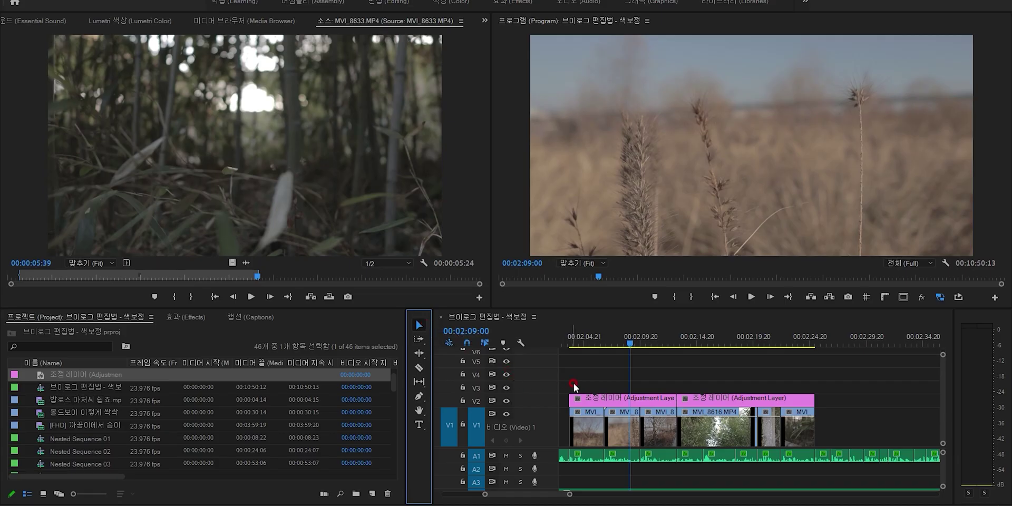
Step: Switch to the Color workspace, expand Lumetri's Basic Correction and select the first adjustment layer
left_click(625, 388)
left_click(452, 3)
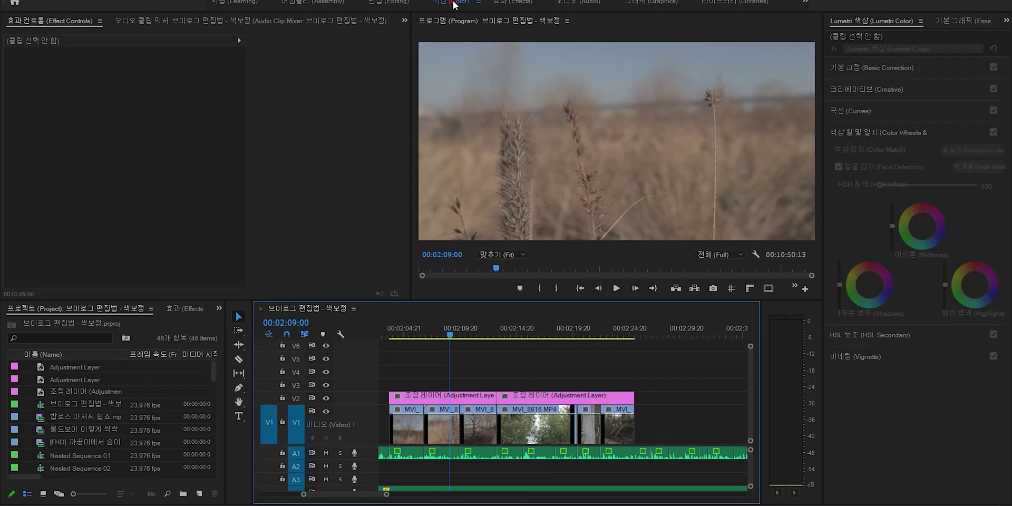
left_click(887, 68)
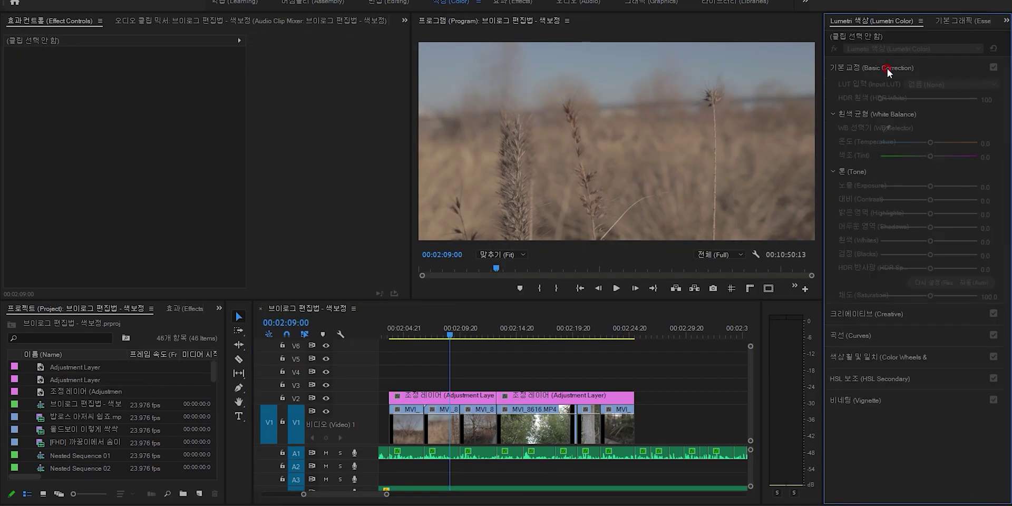
left_click(463, 398)
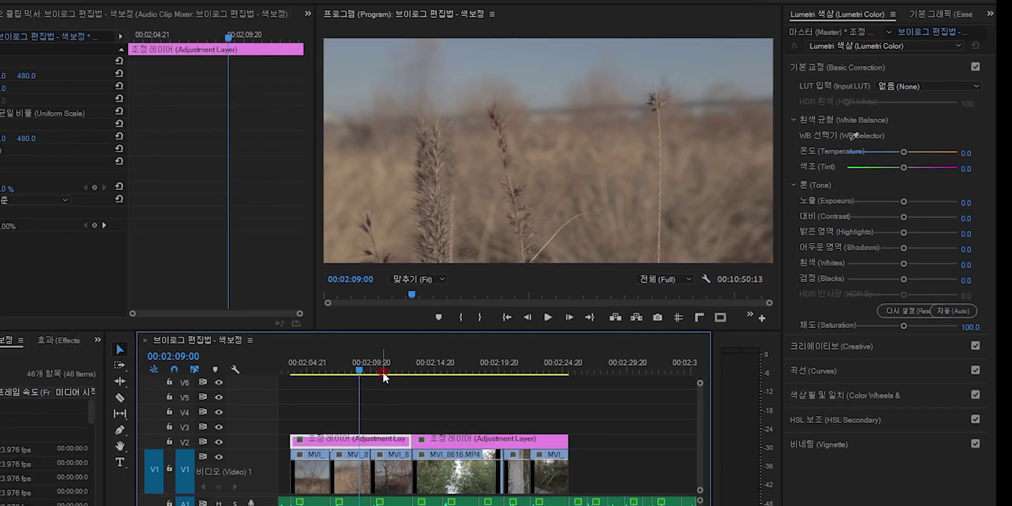
Step: Park the playhead at 00:02:21:19 on the person in the bamboo grove and display the Lumetri Scopes
left_click(587, 331)
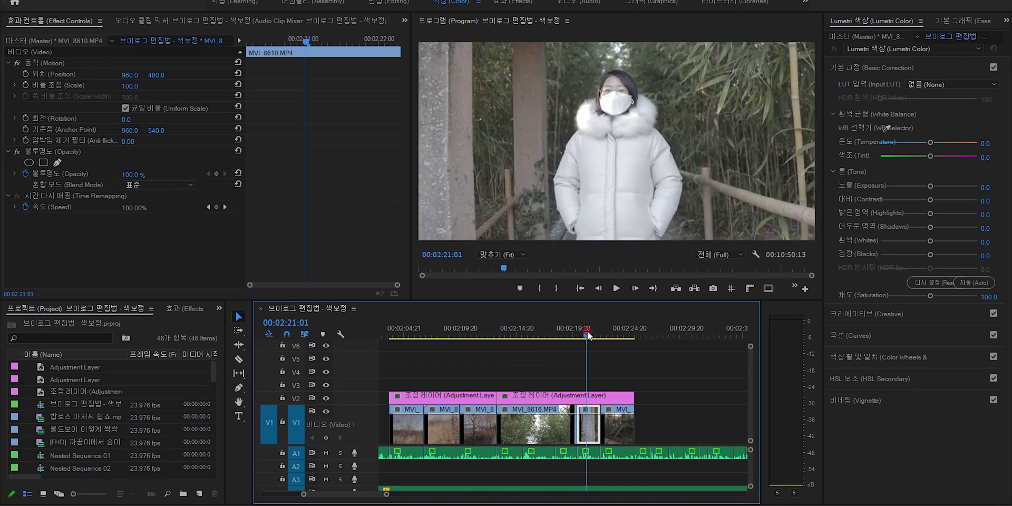
left_click(622, 334)
left_click(590, 332)
left_click_drag(593, 329, 597, 332)
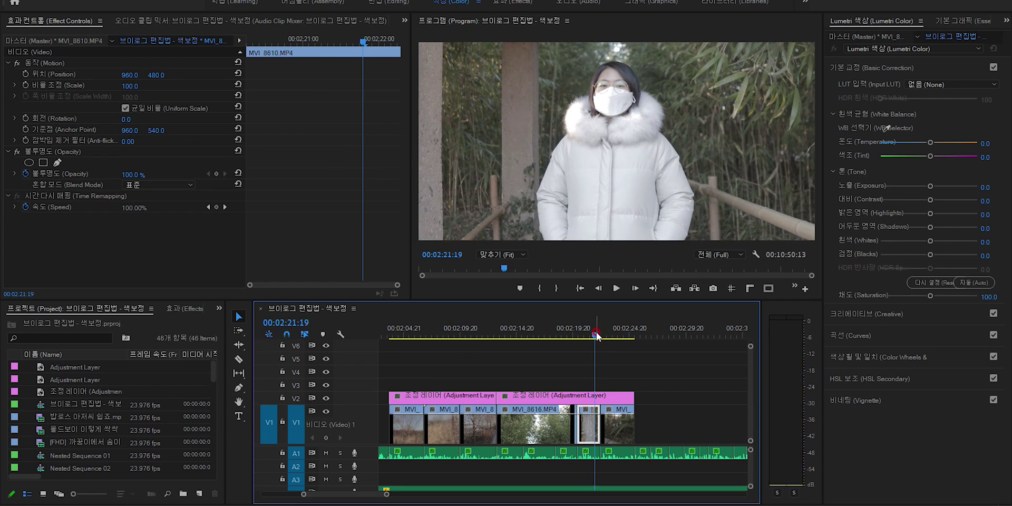
left_click(405, 21)
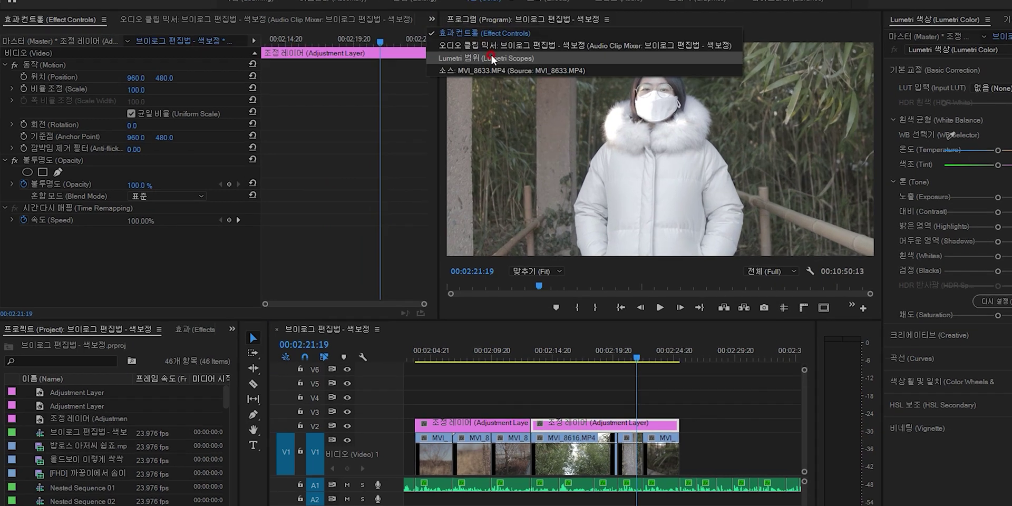
left_click(491, 55)
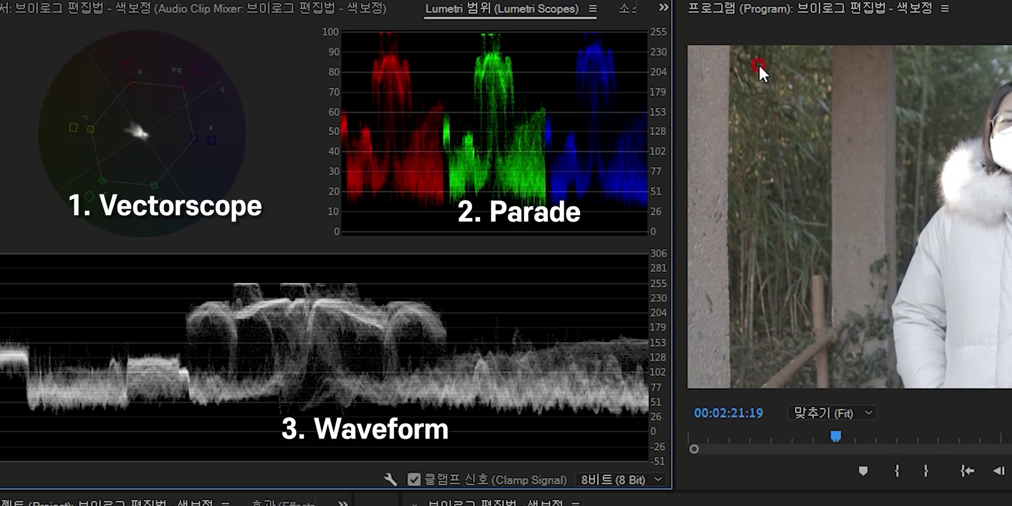
Step: Examine the Waveform Type and Parade Type options of the Lumetri Scopes without changing them
right_click(285, 199)
mouse_move(377, 365)
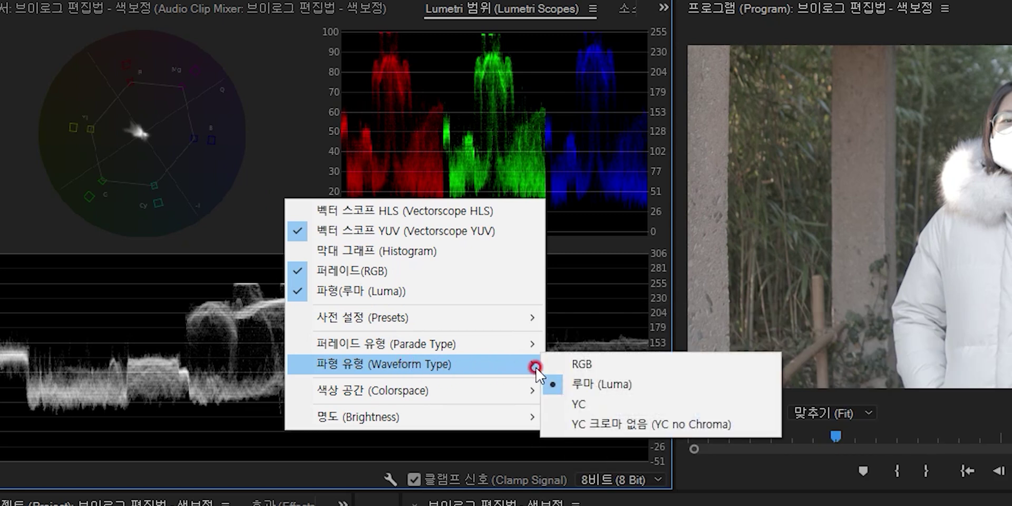
mouse_move(464, 343)
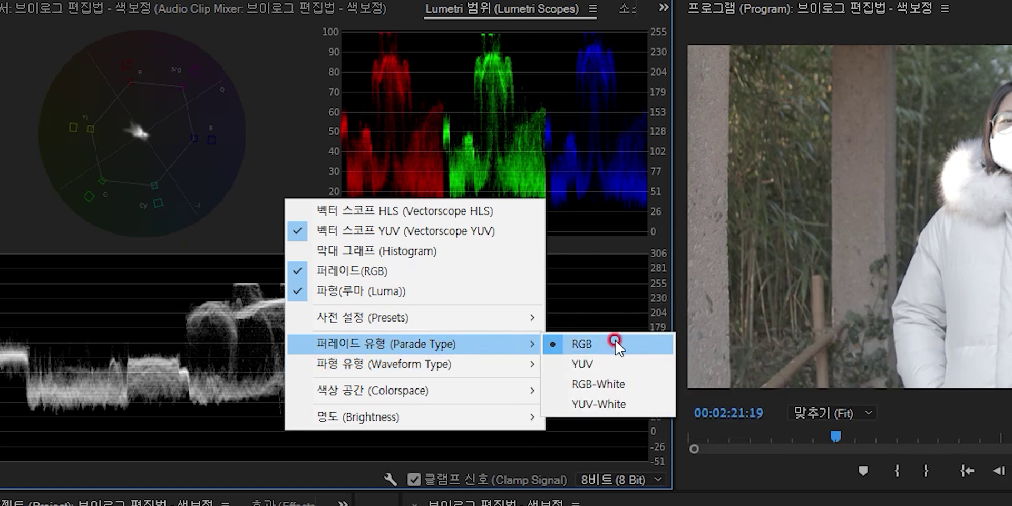
key("Escape")
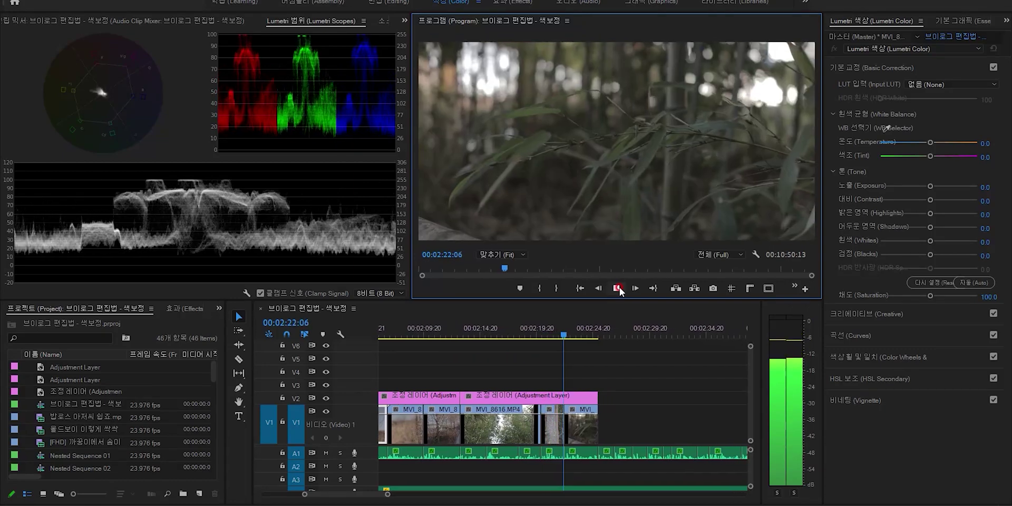
Step: Stop playback, try sampling the white balance from the white coat with the WB Selector, and undo it
left_click(619, 287)
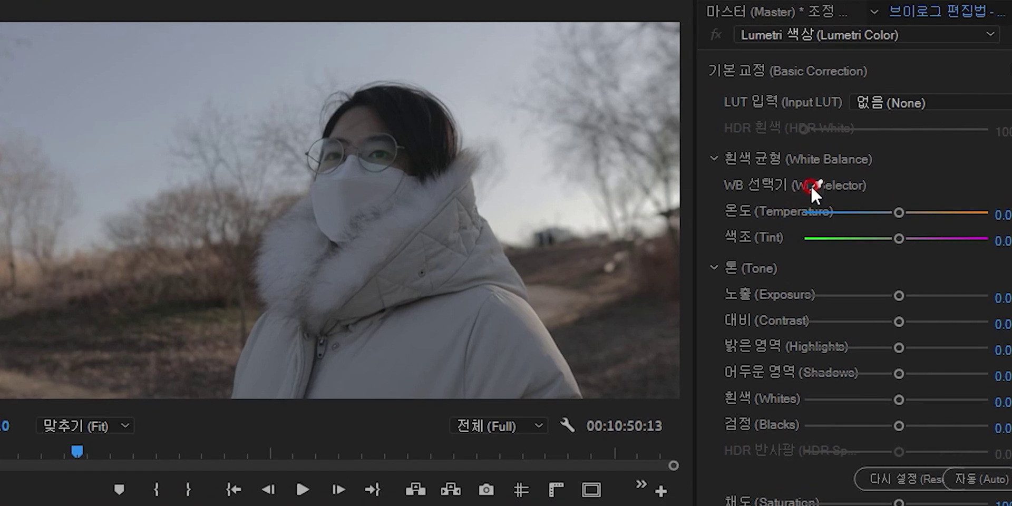
left_click(814, 183)
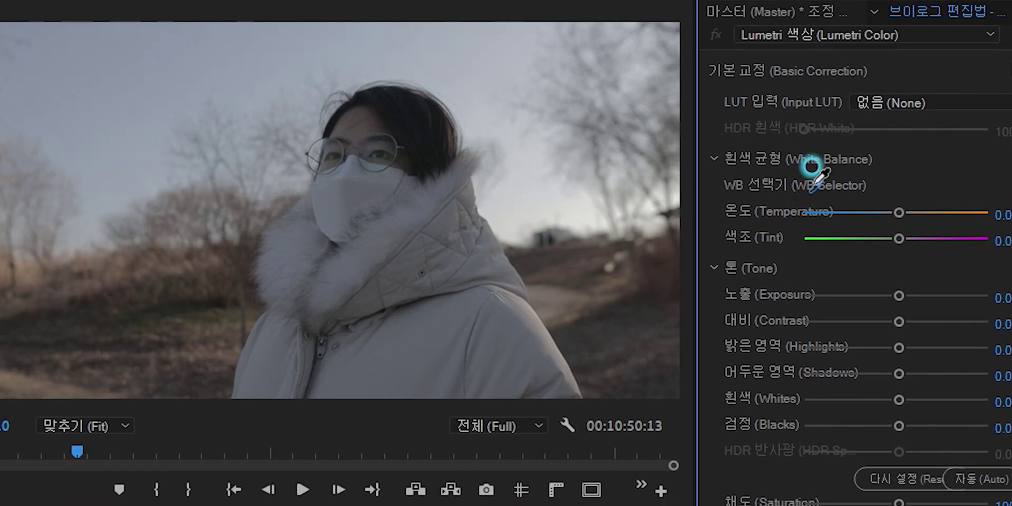
left_click(525, 312)
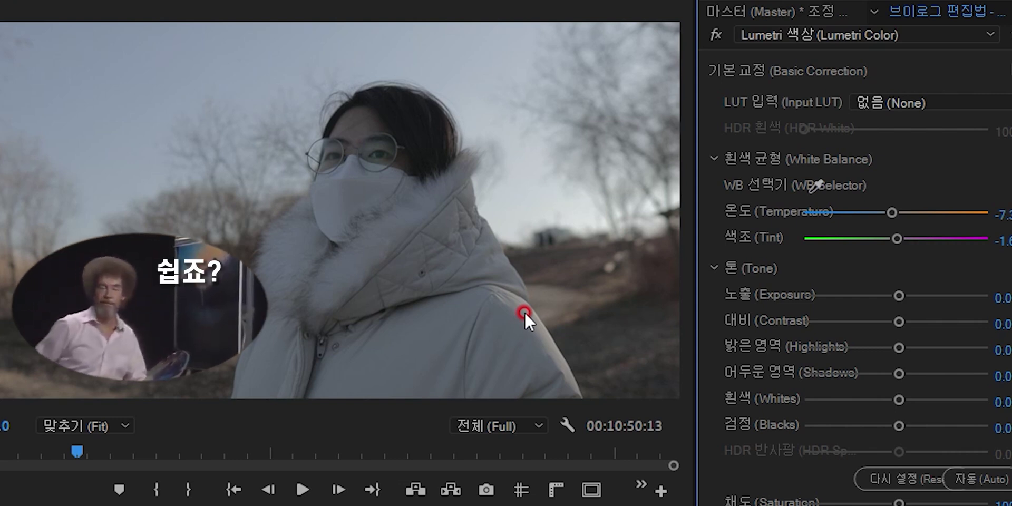
key("ctrl+z")
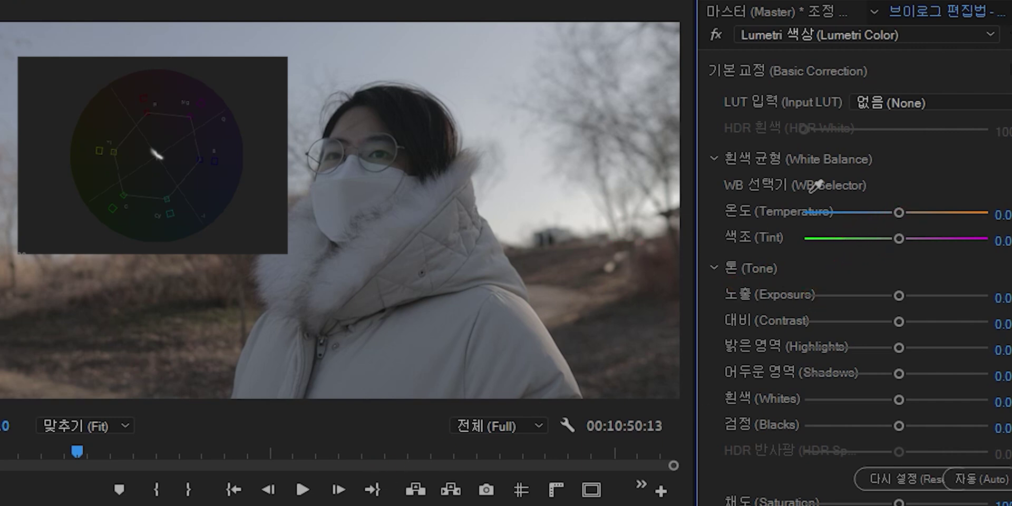
Step: Set the white balance of the outdoor field shot manually, with Temperature about -1.6 and Tint about -2.7
left_click_drag(899, 213, 893, 236)
double_click(893, 235)
double_click(900, 209)
mouse_move(906, 206)
left_mouse_down()
mouse_move(903, 216)
mouse_move(890, 207)
mouse_move(890, 237)
mouse_move(884, 210)
mouse_move(892, 209)
left_mouse_up()
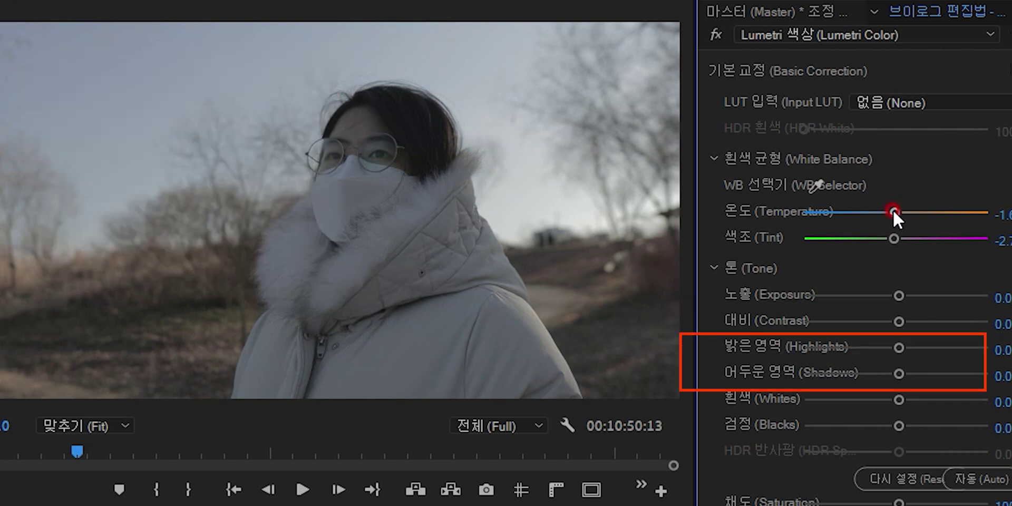
Step: Try flattening the image with Contrast at about -88, and instead with lowered Highlights and raised Shadows
mouse_move(898, 321)
left_mouse_down()
mouse_move(967, 330)
mouse_move(813, 337)
left_mouse_up()
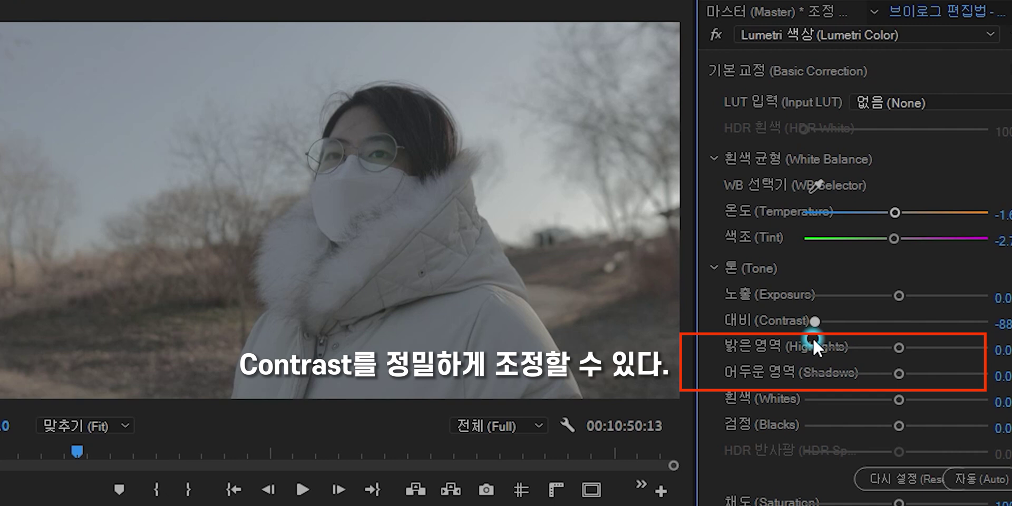
double_click(817, 320)
left_click(883, 350)
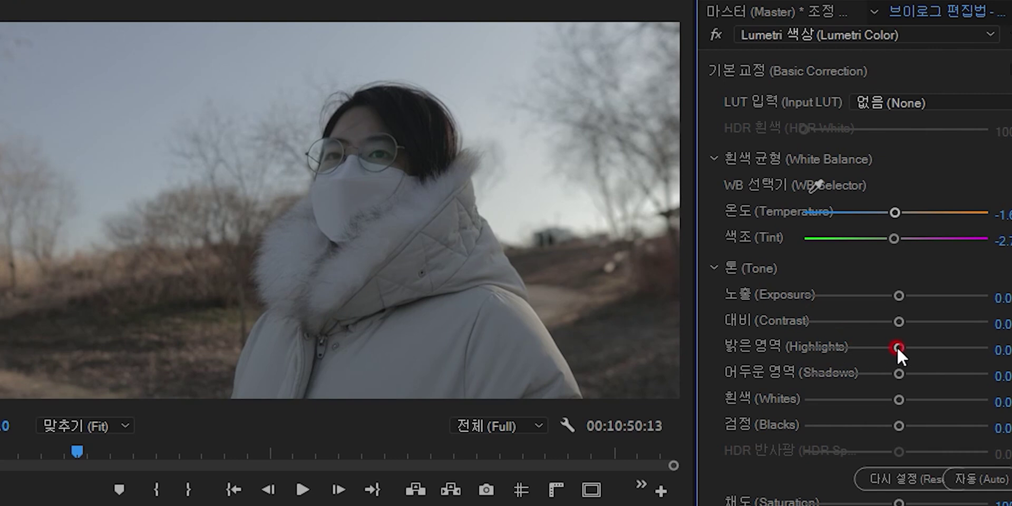
left_click_drag(897, 346, 823, 356)
left_click(870, 373)
left_click_drag(896, 374, 928, 377)
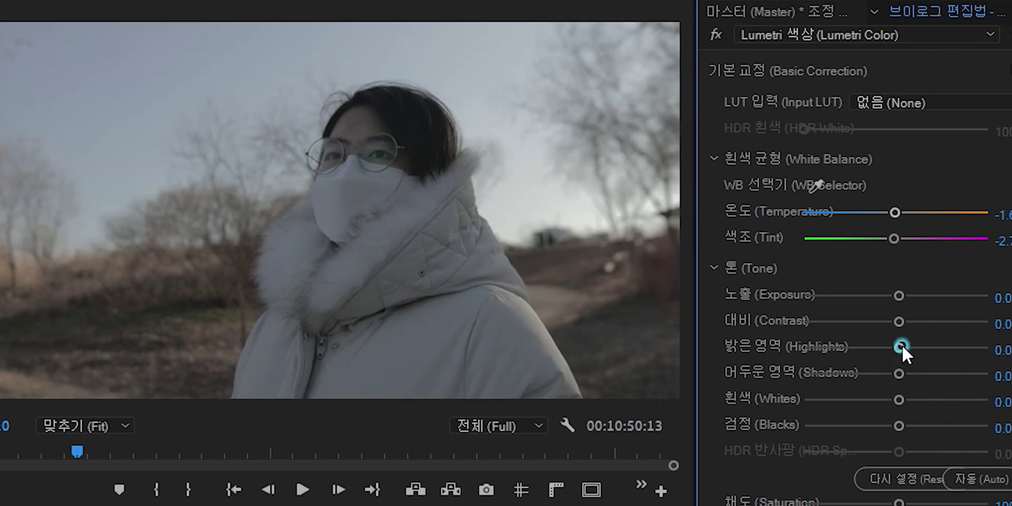
Step: Try stronger contrast with Highlights at about 56 and Shadows at about -39, and reset both values
left_click_drag(902, 346, 947, 348)
left_click_drag(898, 374, 858, 370)
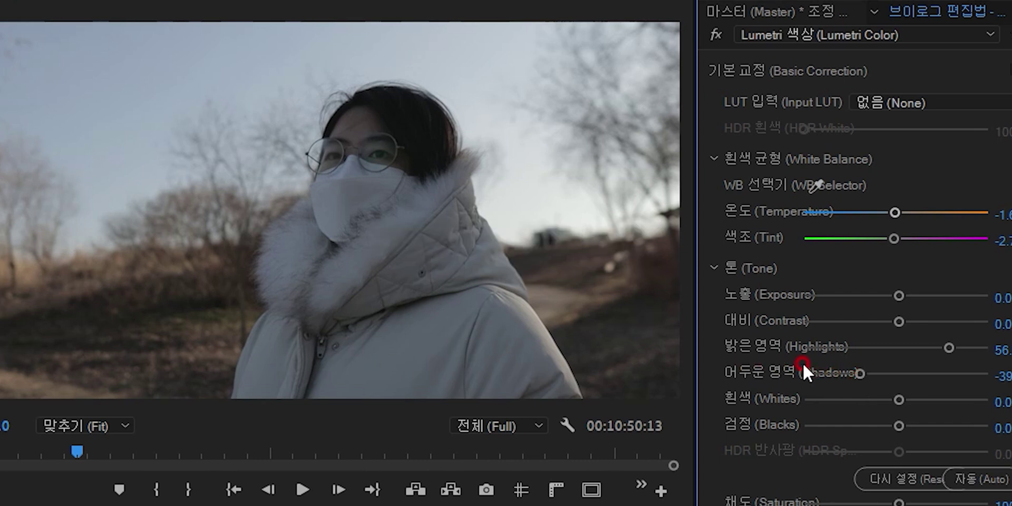
double_click(860, 372)
double_click(956, 346)
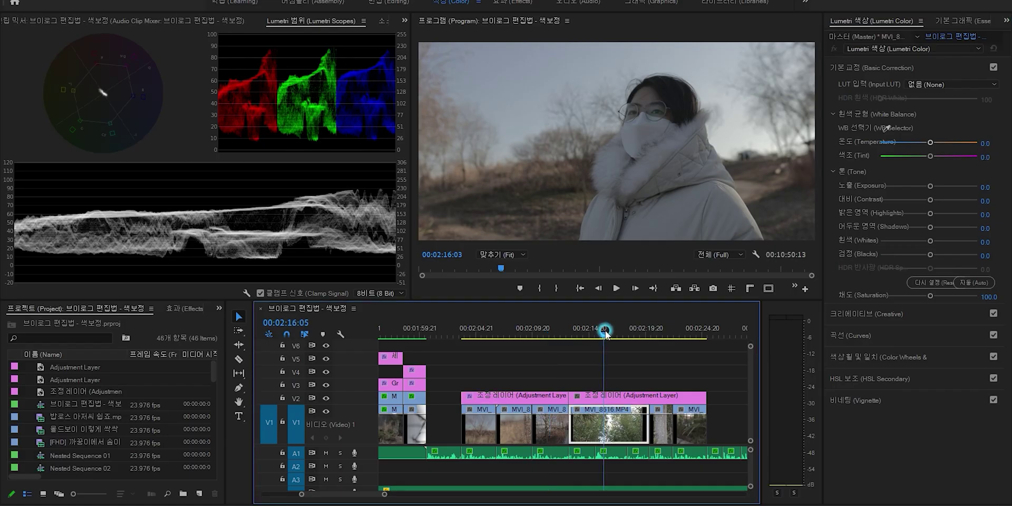
Step: Select the second adjustment layer at the bamboo shot and set its white balance by sampling the white coat
left_click(609, 331)
left_click_drag(610, 331, 662, 341)
left_click(691, 396)
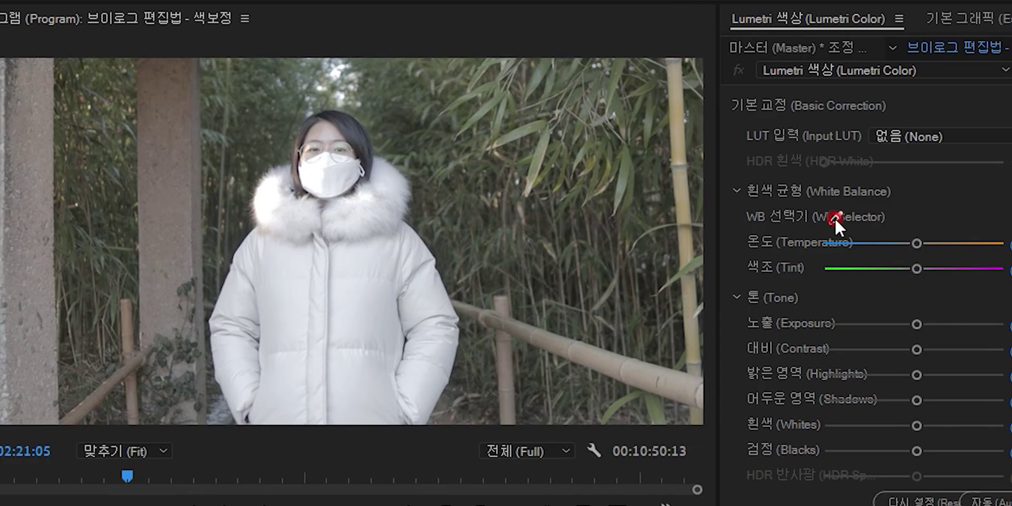
left_click(835, 218)
left_click(284, 249)
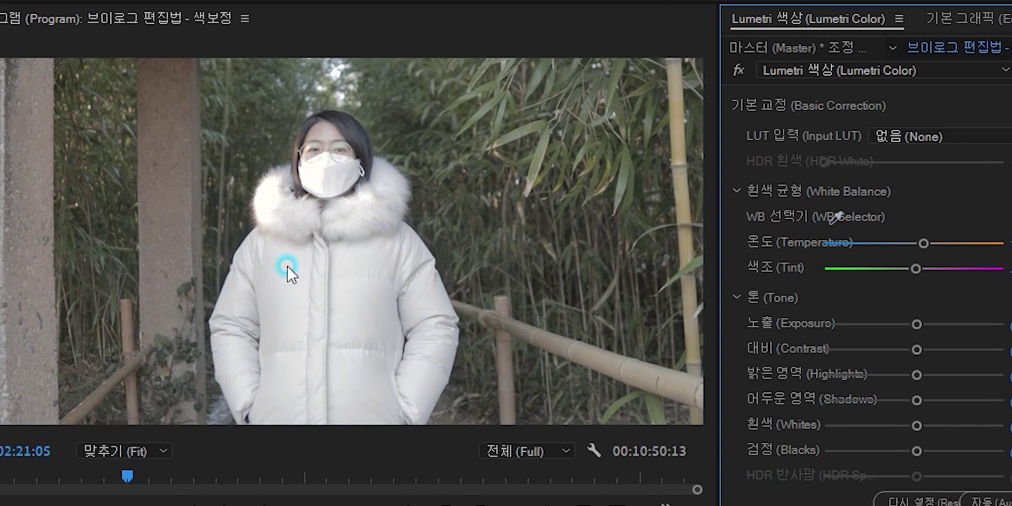
Step: Lower the Highlights and slightly raise the Shadows of the second adjustment layer for the bamboo shot
left_click(916, 373)
left_click_drag(916, 370, 875, 377)
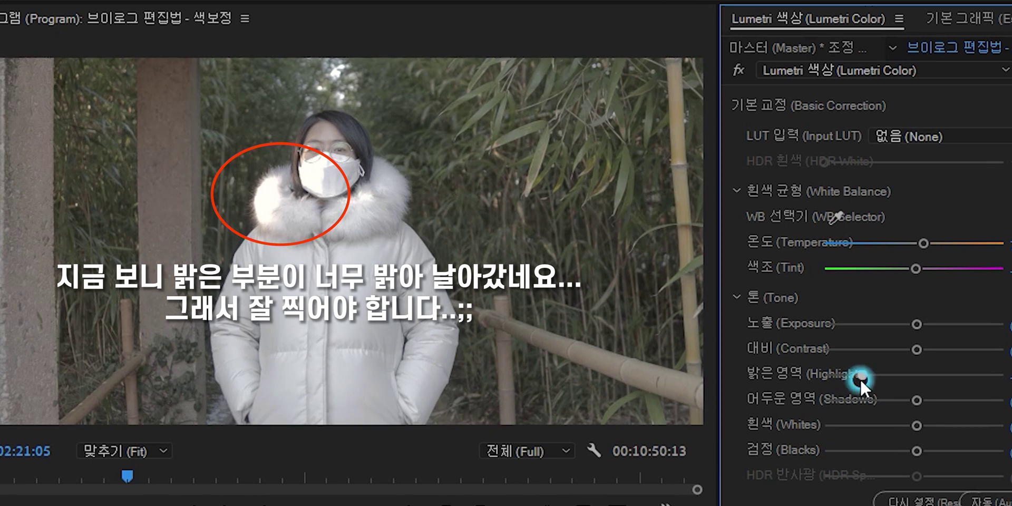
left_click_drag(925, 398, 947, 401)
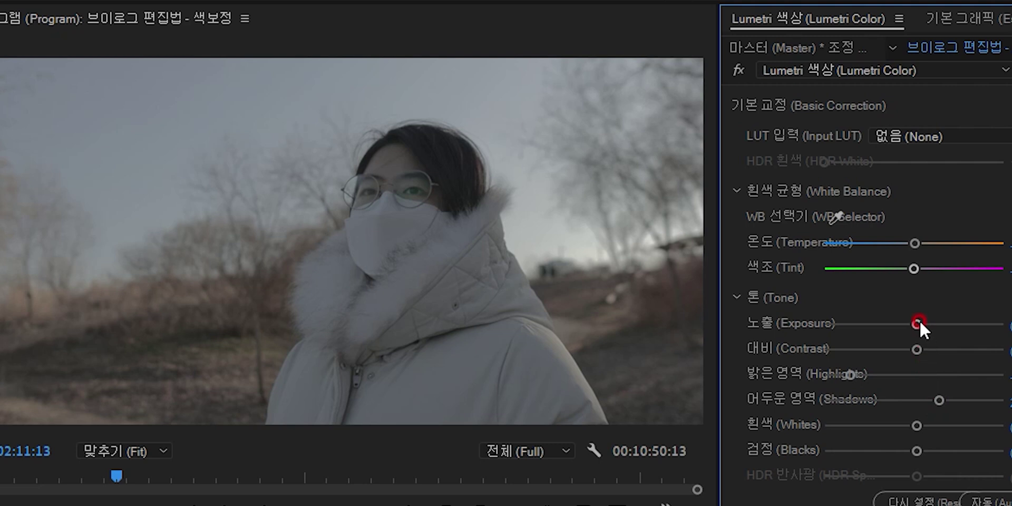
Step: Raise the Exposure of the first adjustment layer slightly to brighten the outdoor field shot at 00:02:11:13
left_click_drag(919, 320, 921, 322)
left_click_drag(928, 331, 930, 330)
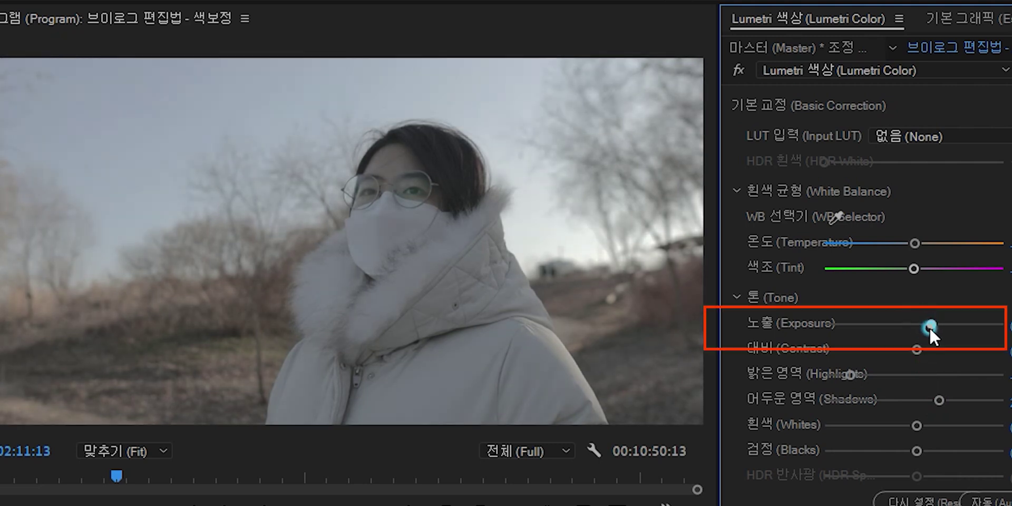